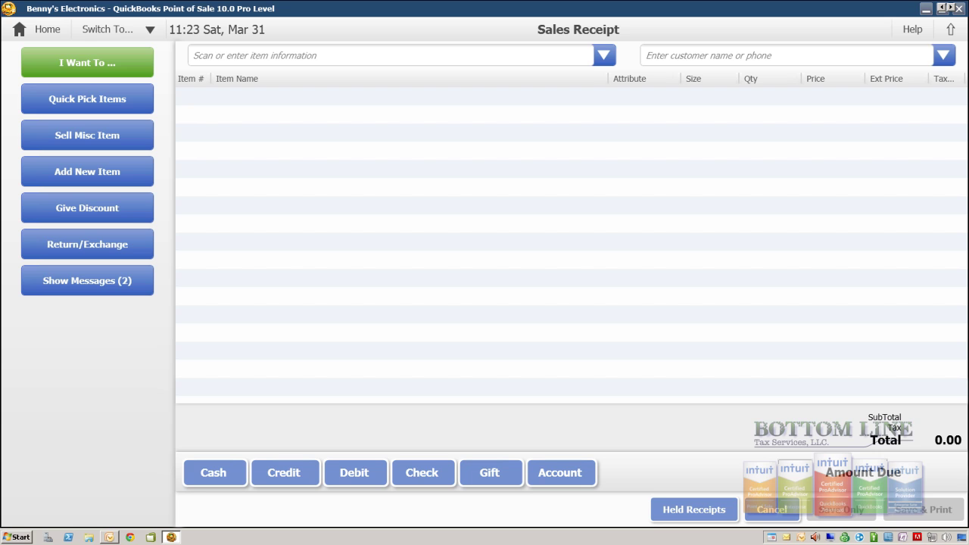
Return to the home screen and start a new, empty sales receipt
left_click(41, 29)
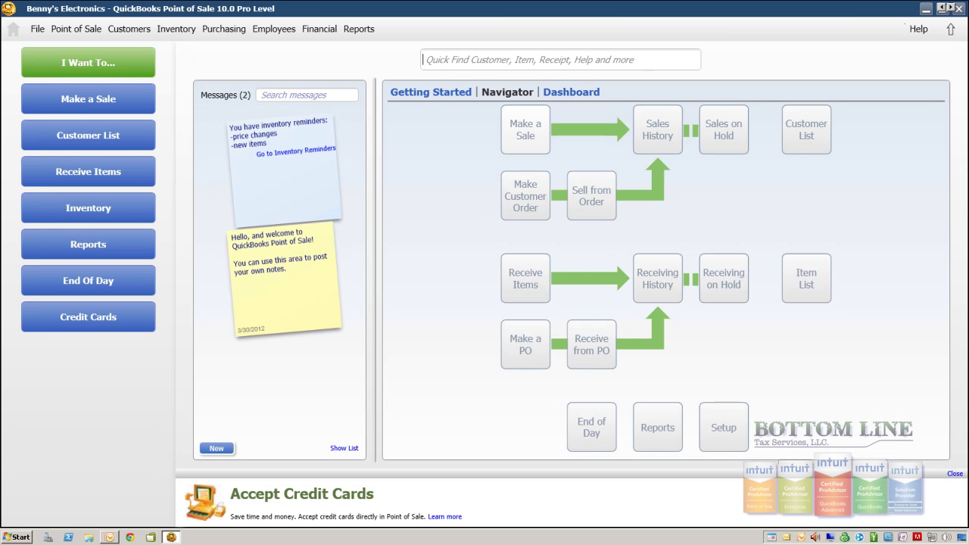
key("F3")
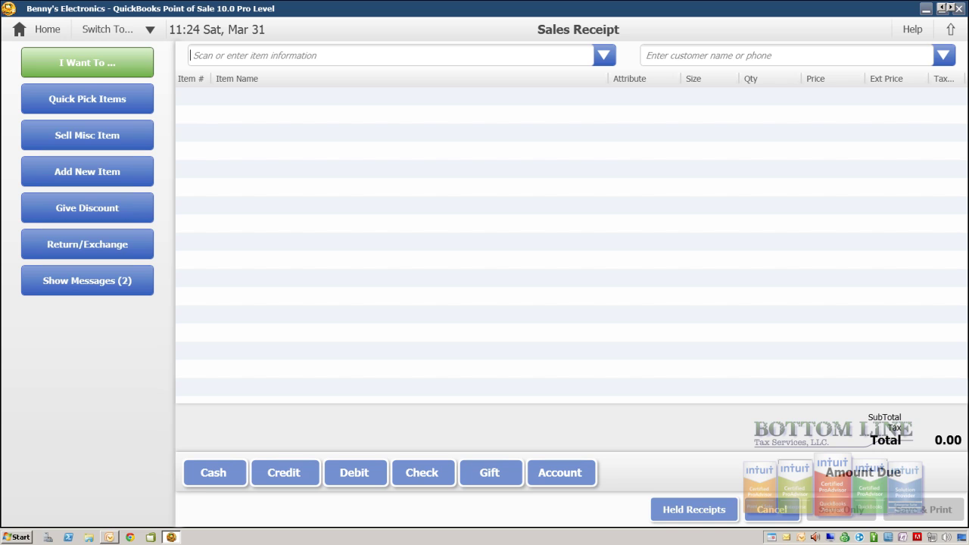
left_click(87, 62)
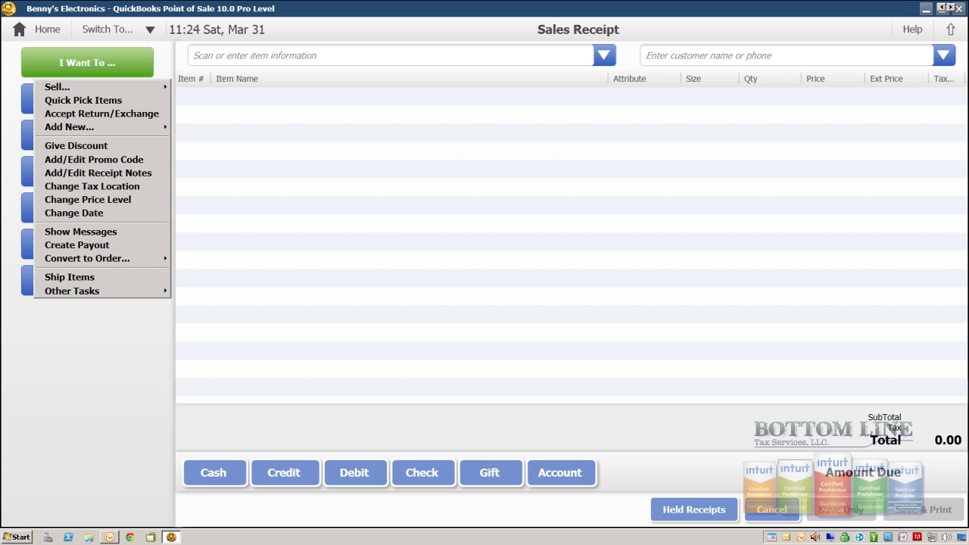
left_click(74, 213)
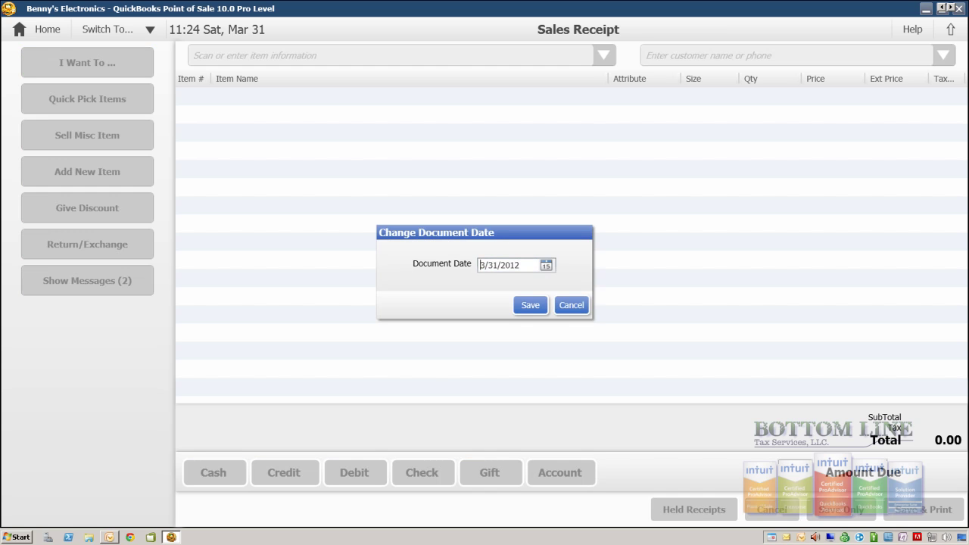
left_click(571, 305)
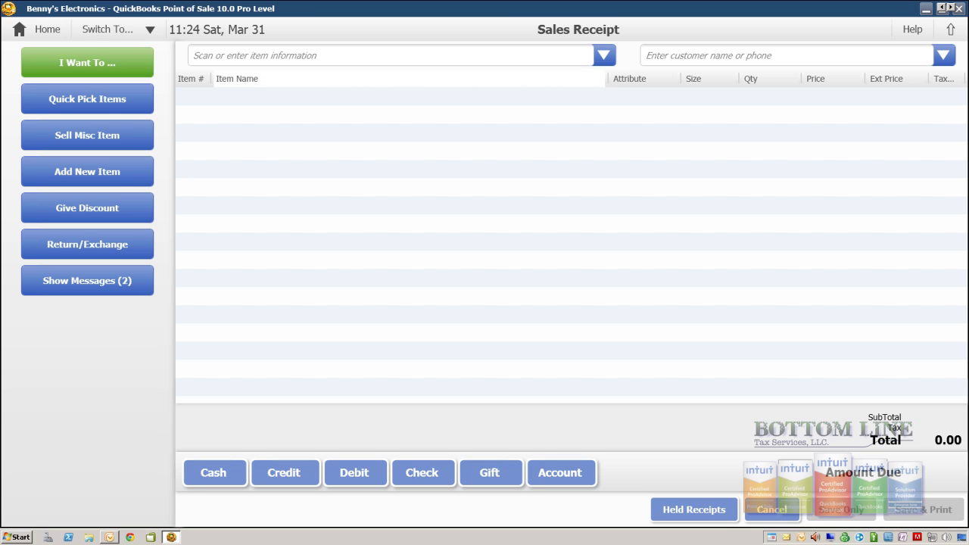
Search for 'vacation' and add Vacation Planner 5.0 at 199.00 to the receipt
type("vacation")
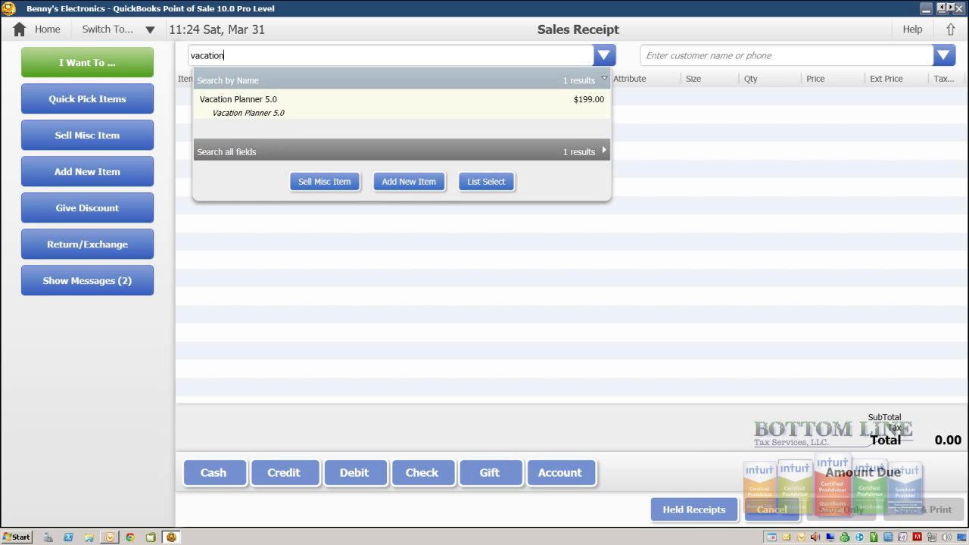
left_click(681, 55)
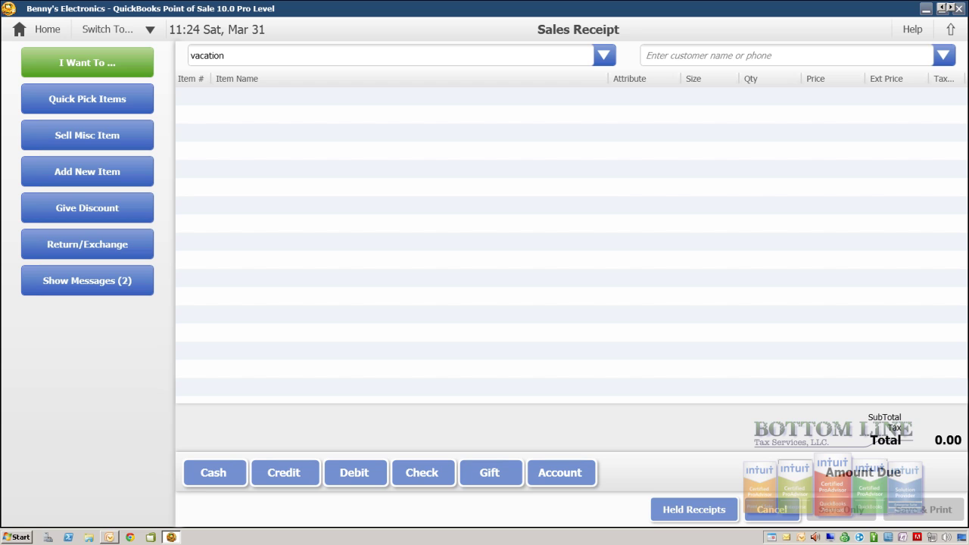
left_click(378, 55)
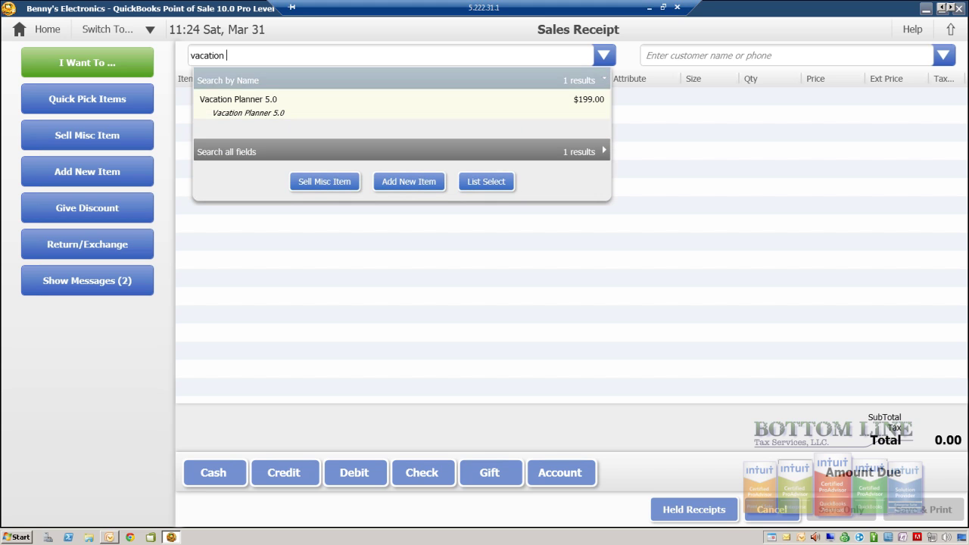
key("Return")
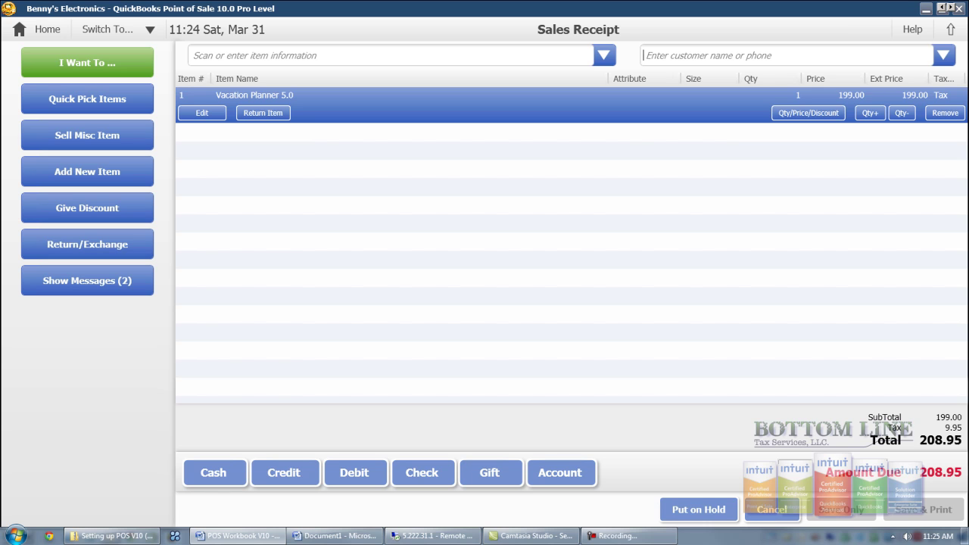
Start adding a new customer from the customer field
key("Down")
key("Escape")
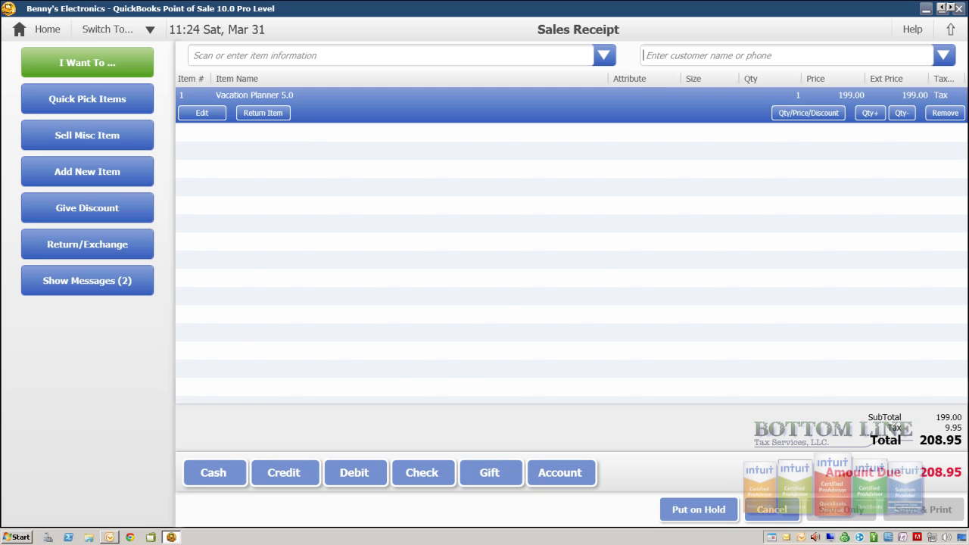
key("Return")
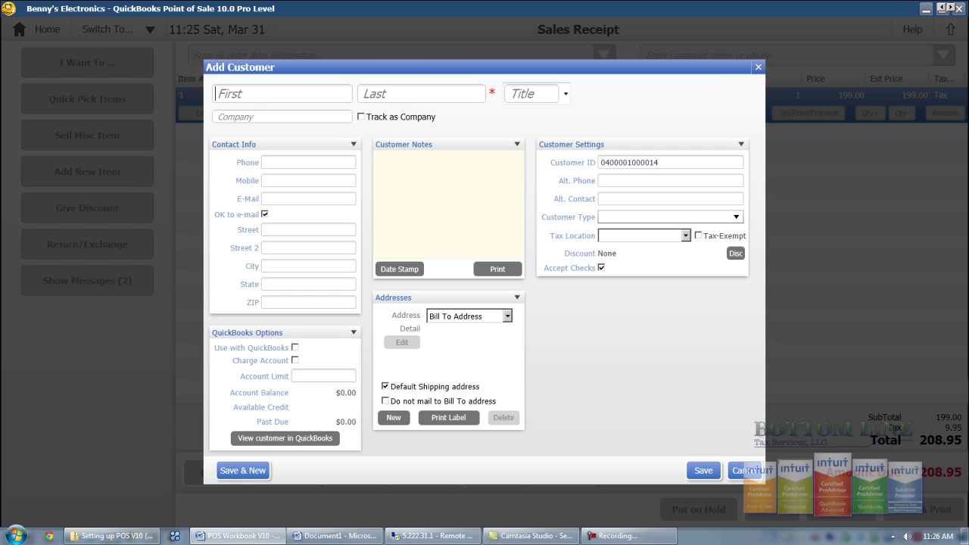
Track the customer as a company and enter the contact's first and last name, company name and phone number
left_click(360, 116)
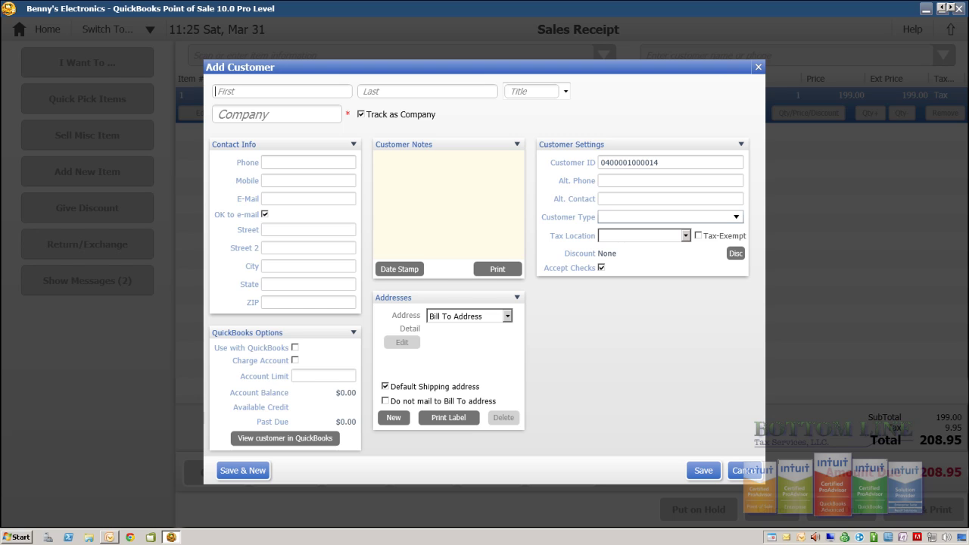
left_click(361, 90)
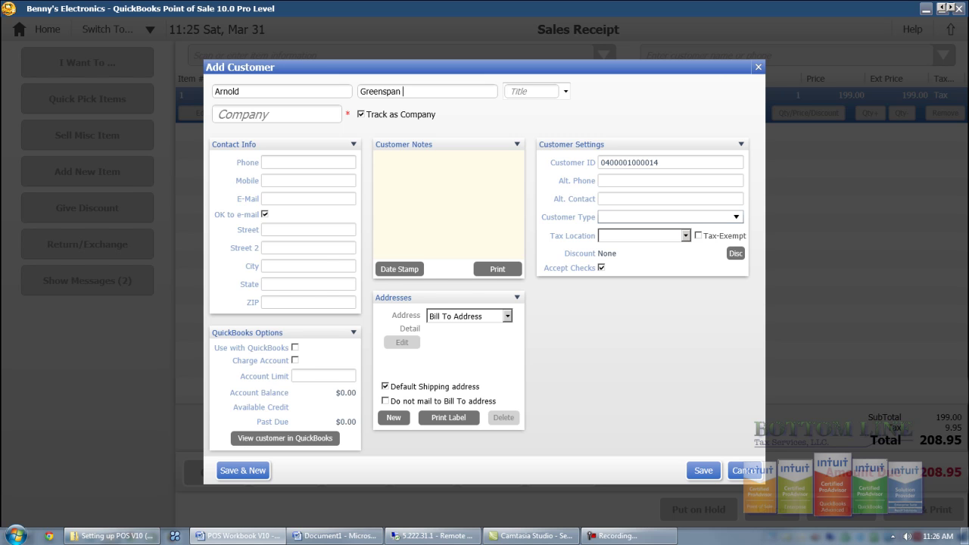
left_click(276, 114)
key("ctrl+v")
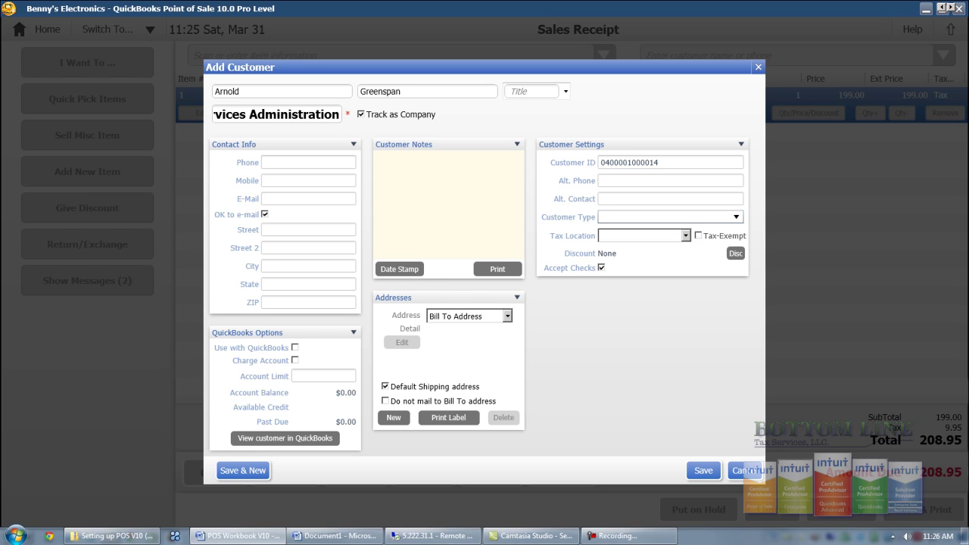
Paste in the contact's e-mail address, street address and city
left_click(308, 198)
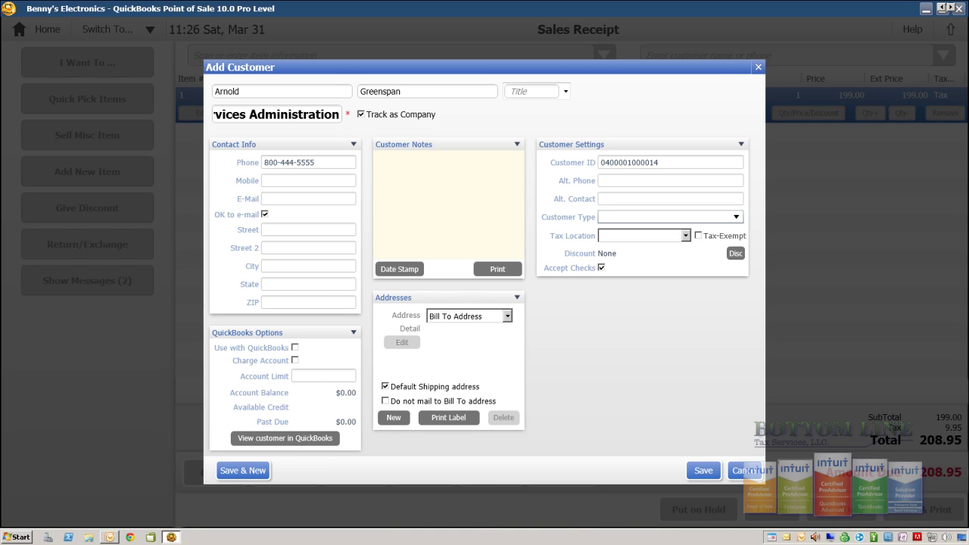
key("ctrl+v")
left_click(264, 230)
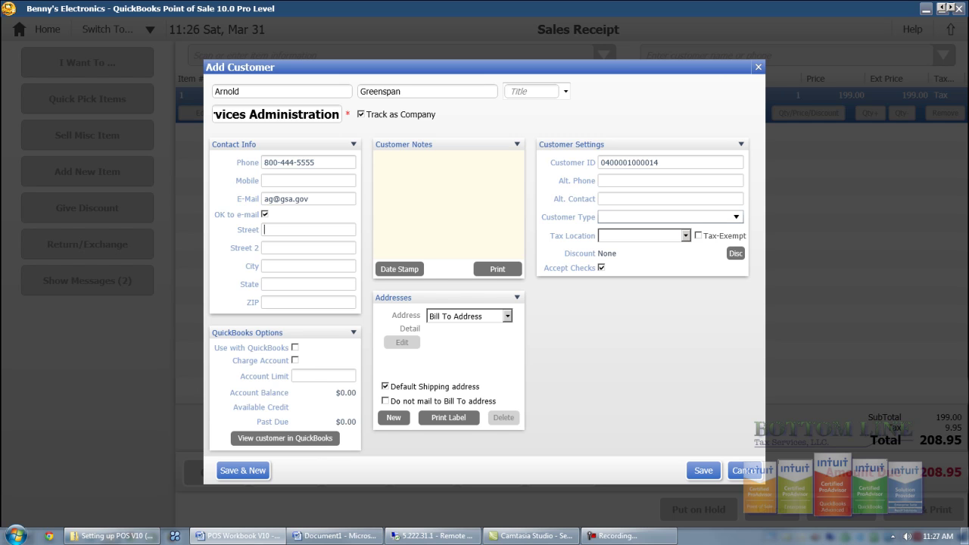
left_click(308, 266)
type("Washington")
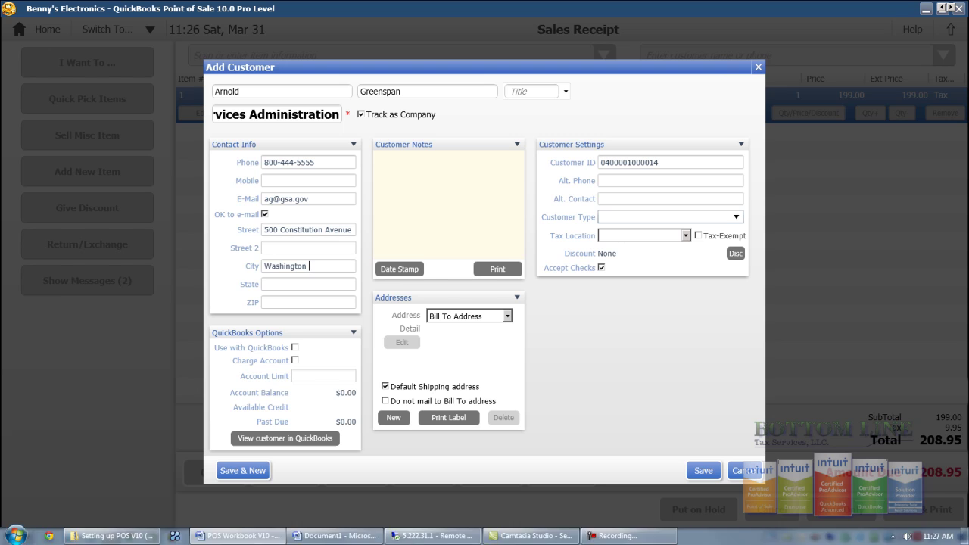
Fill in the customer's state and ZIP code, then mark the customer tax-exempt
left_click(308, 284)
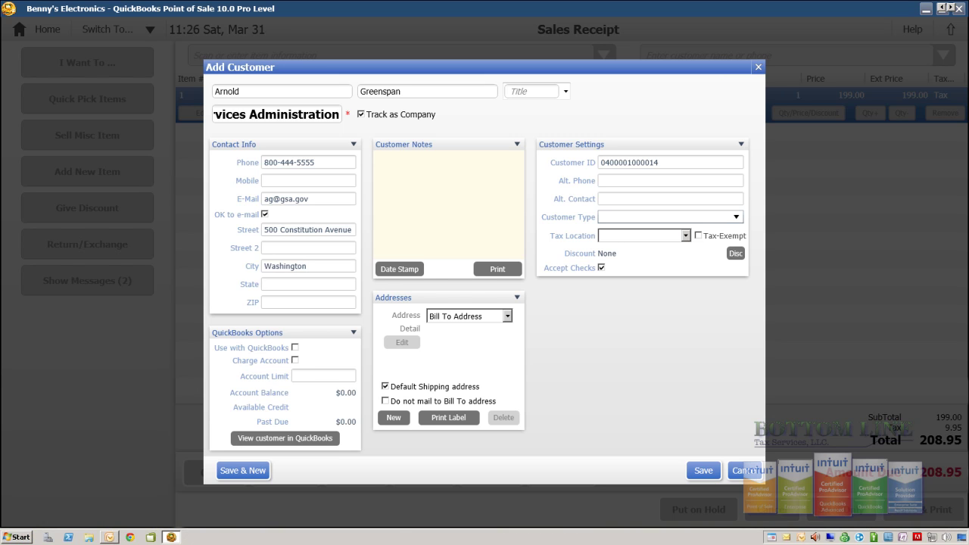
type("DC")
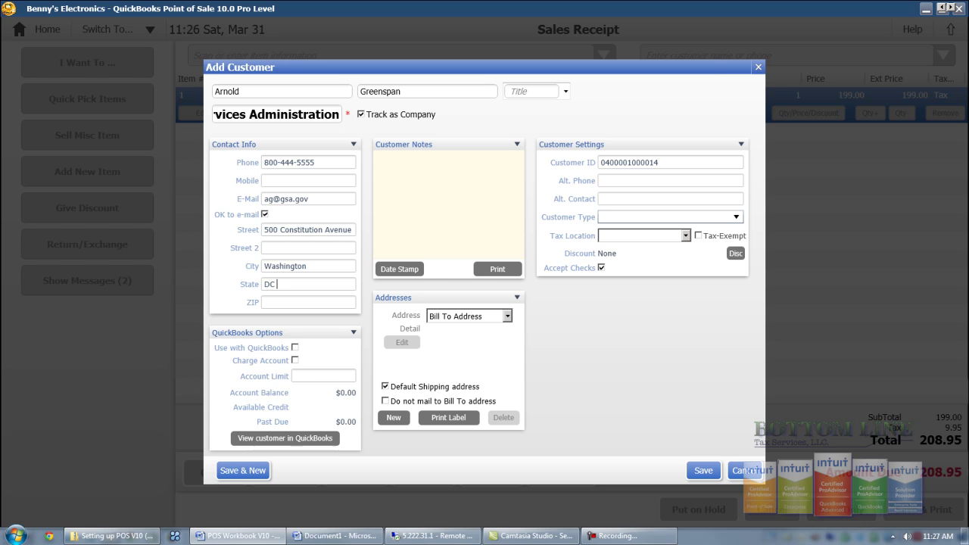
left_click(308, 302)
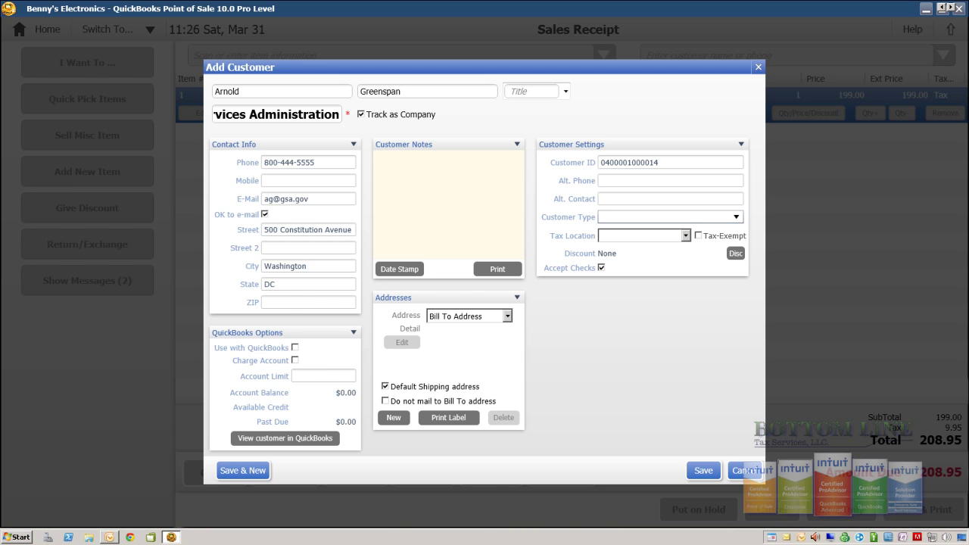
type("25987")
key("Tab")
left_click(698, 236)
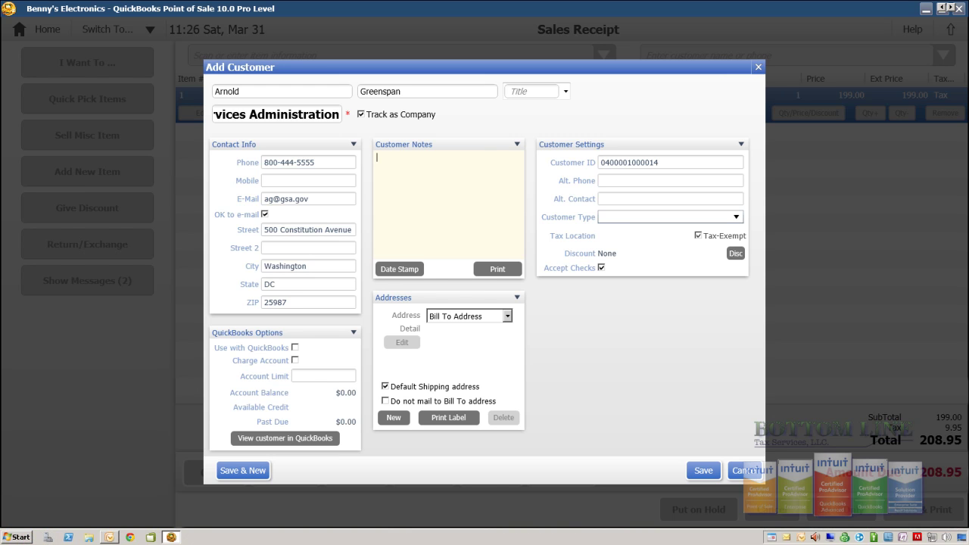
Add a customer note that the contact is moving to California in March, and save the customer
type("Arnold is moving to California in March")
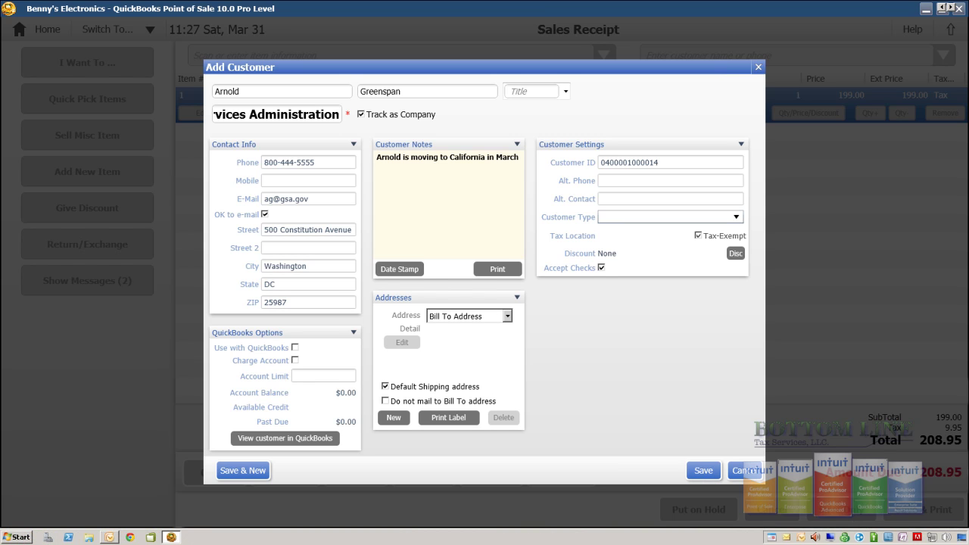
key("Return")
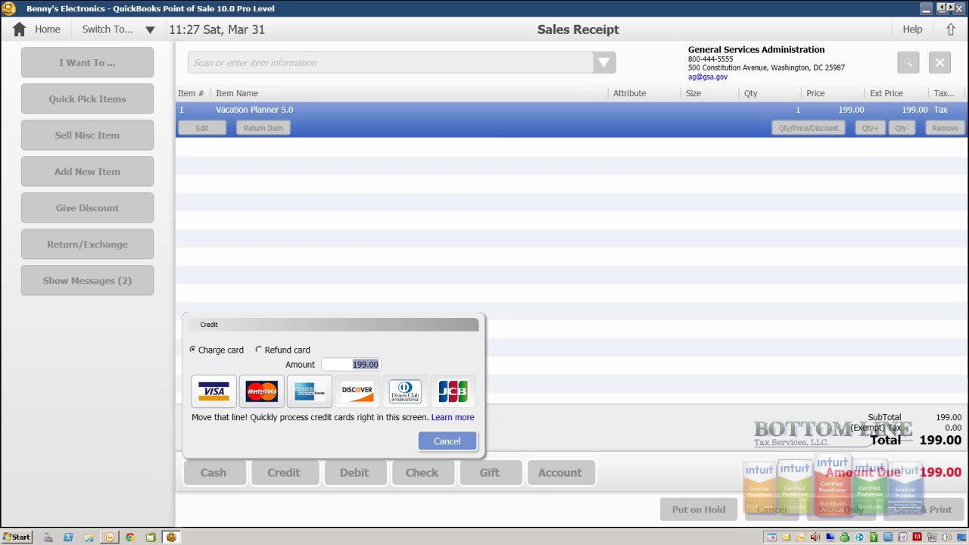
Pay the 199.00 by Visa, save the receipt, preview it, then close the preview
left_click(213, 390)
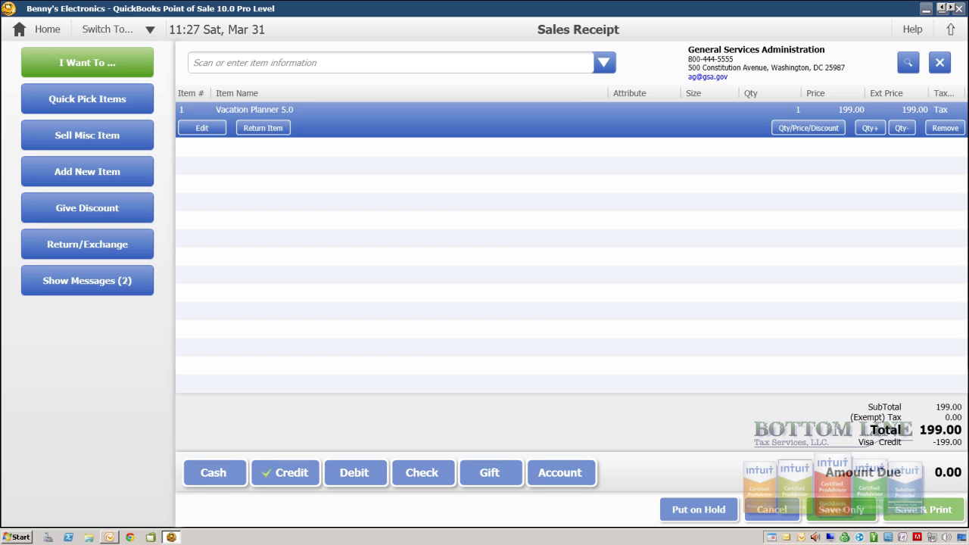
left_click(923, 510)
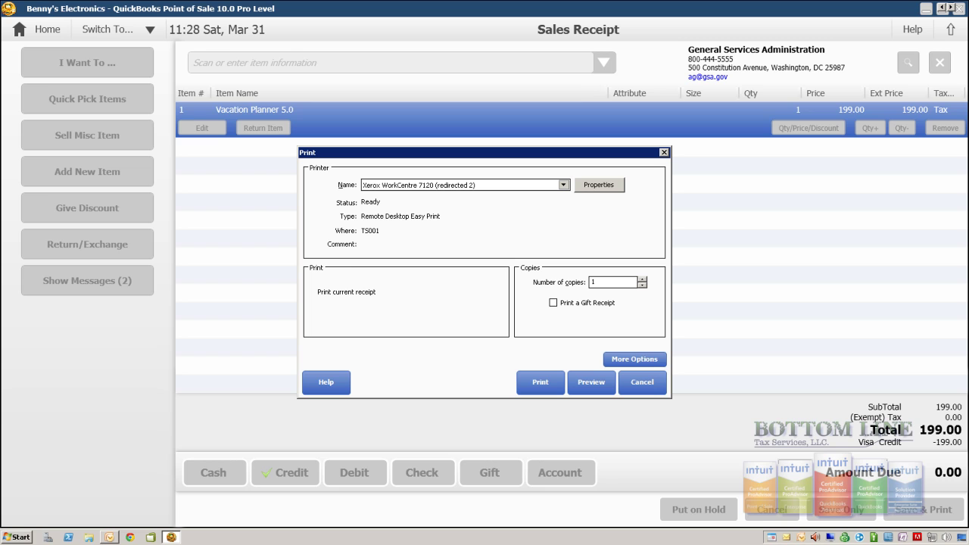
left_click(591, 382)
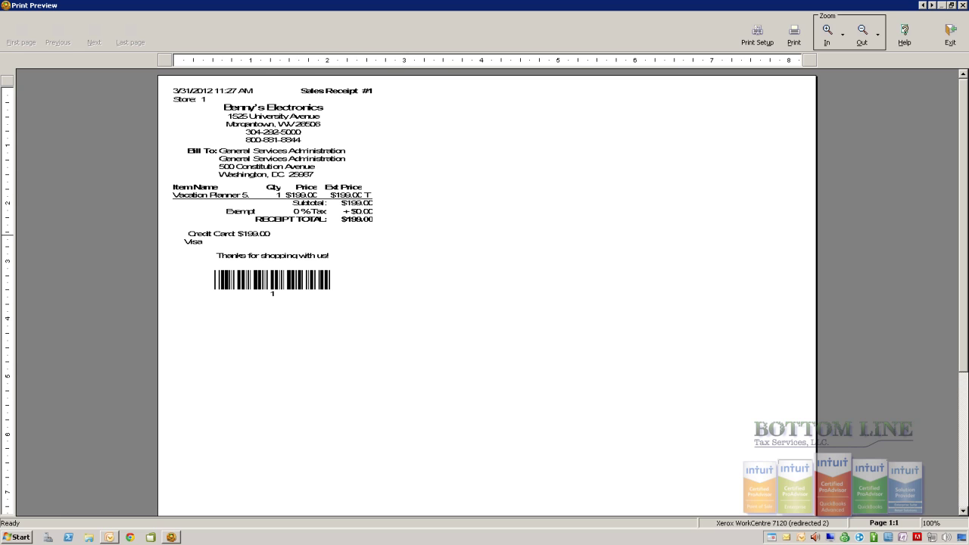
left_click(949, 34)
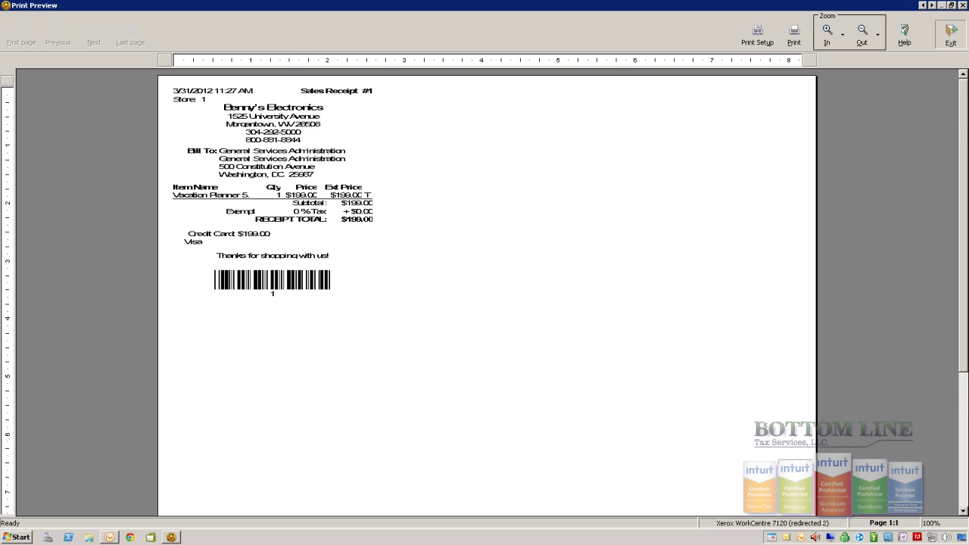